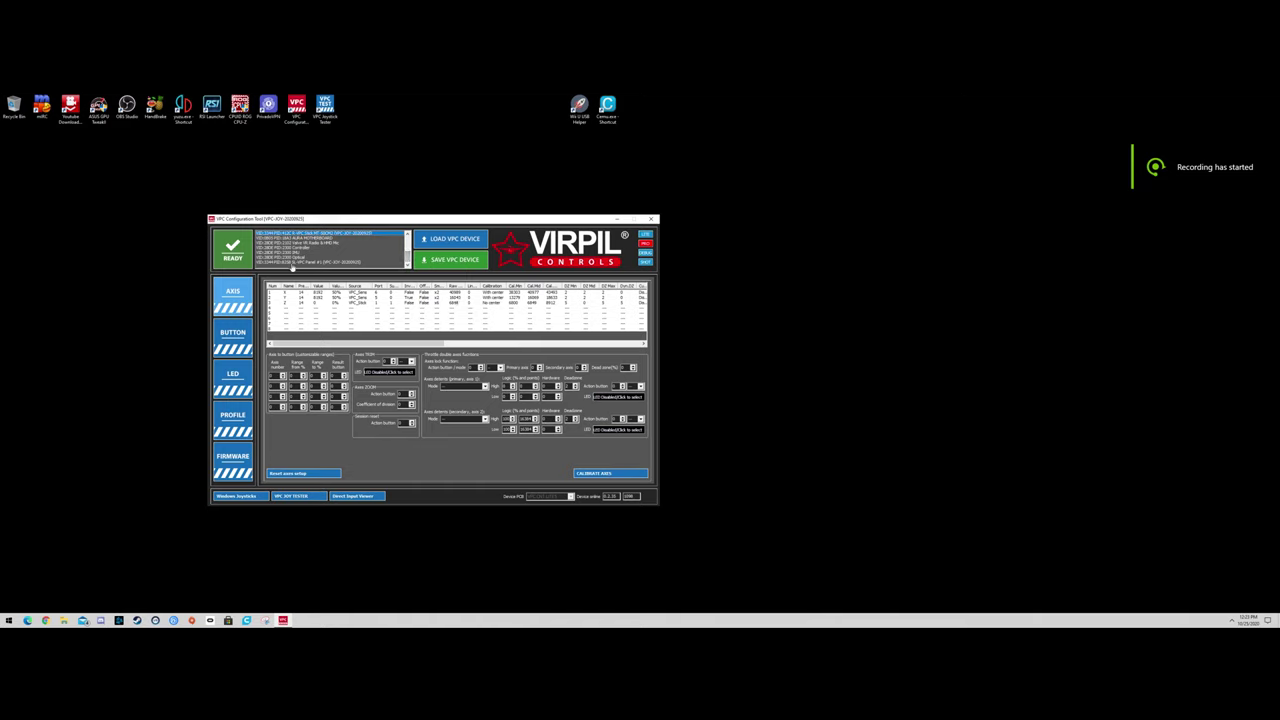
Step: Select the VPC Panel #1 device and set its profile to the VPC Panel Base with the Control Panel 1 slave mode modification
click(291, 262)
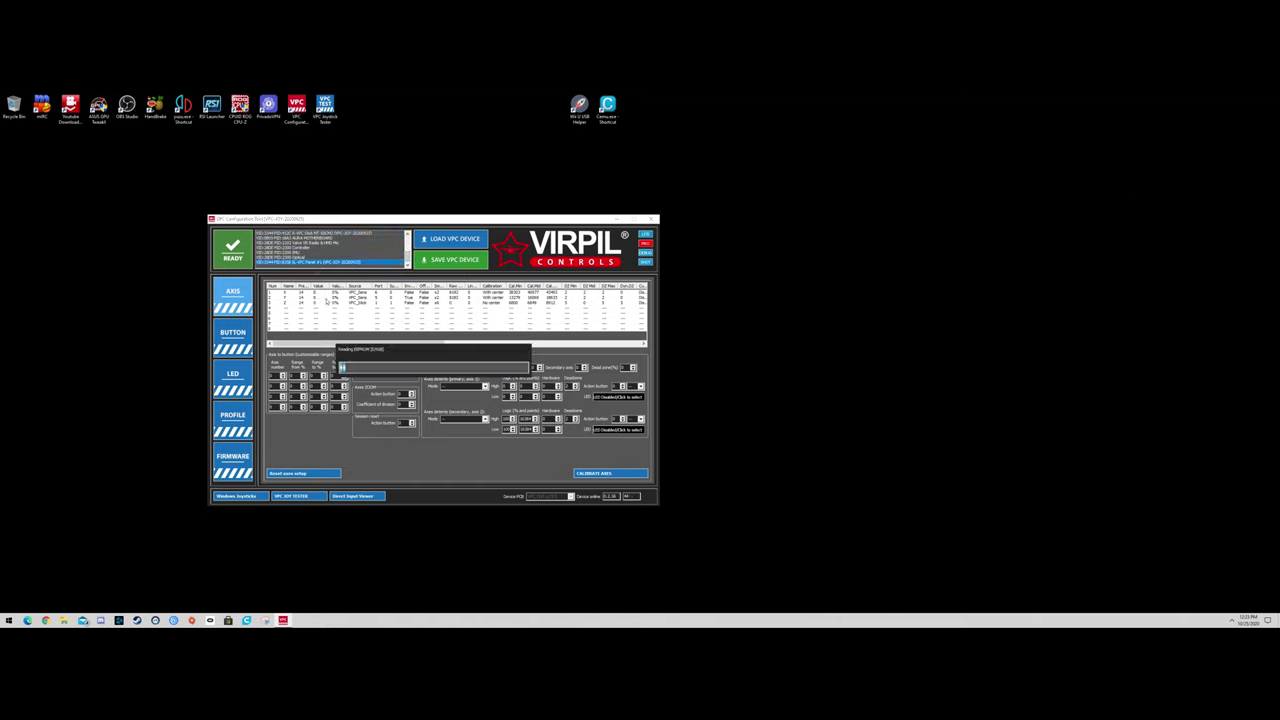
click(238, 461)
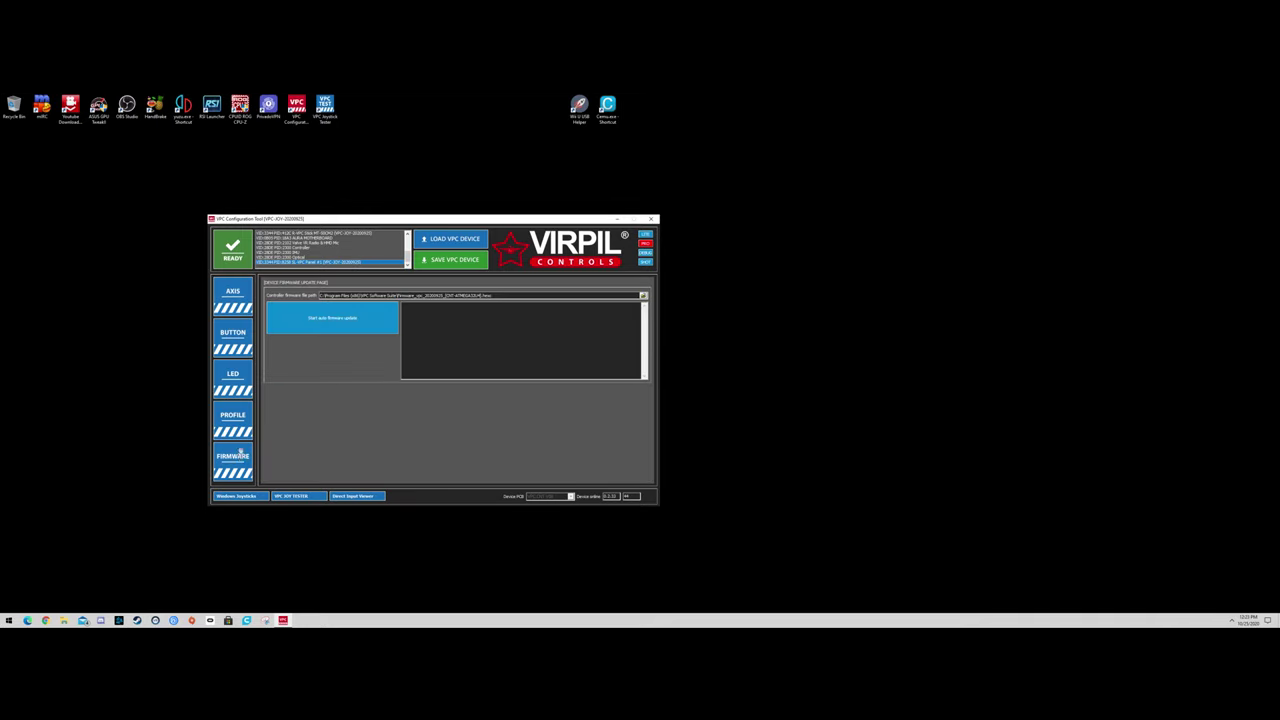
click(240, 418)
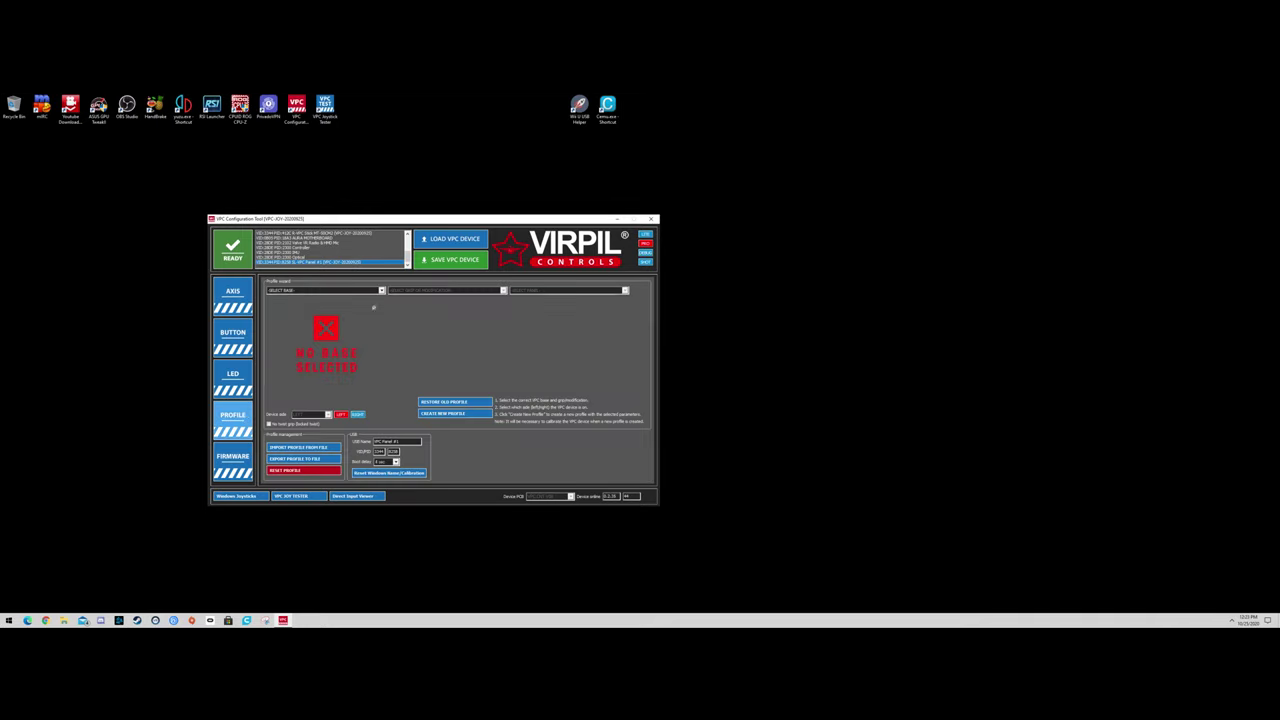
click(350, 290)
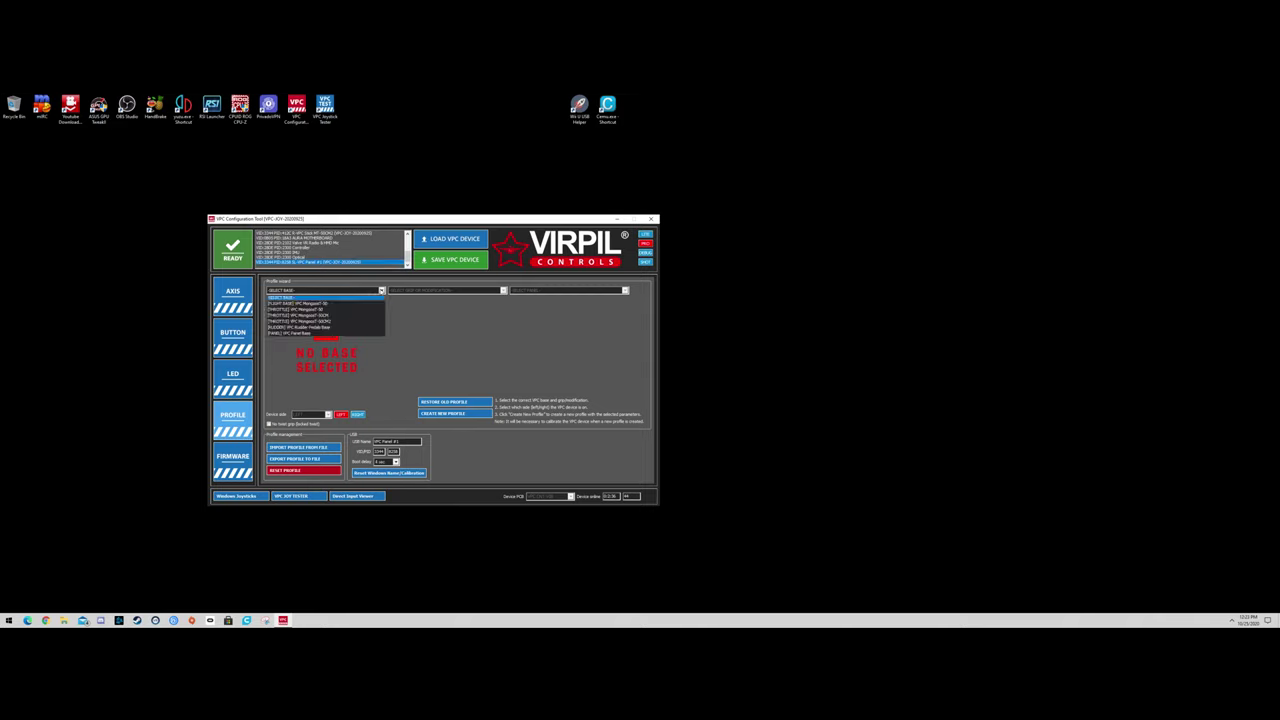
click(289, 334)
click(446, 290)
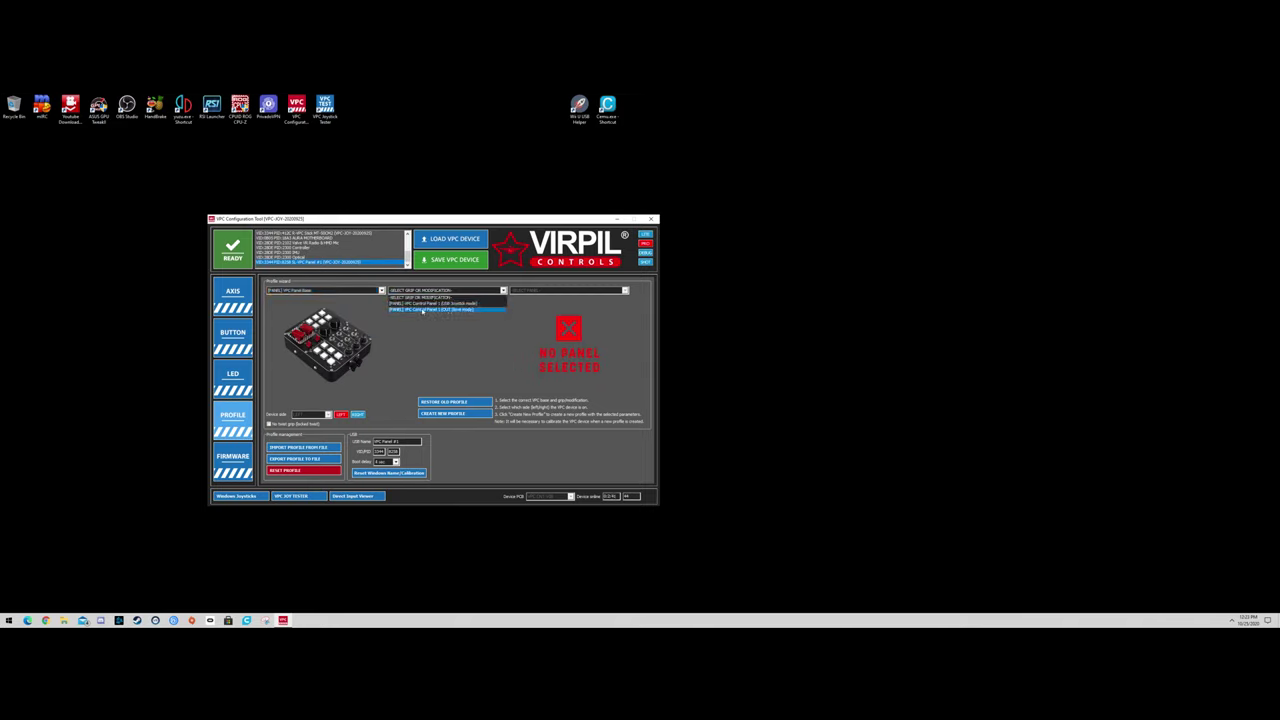
click(422, 310)
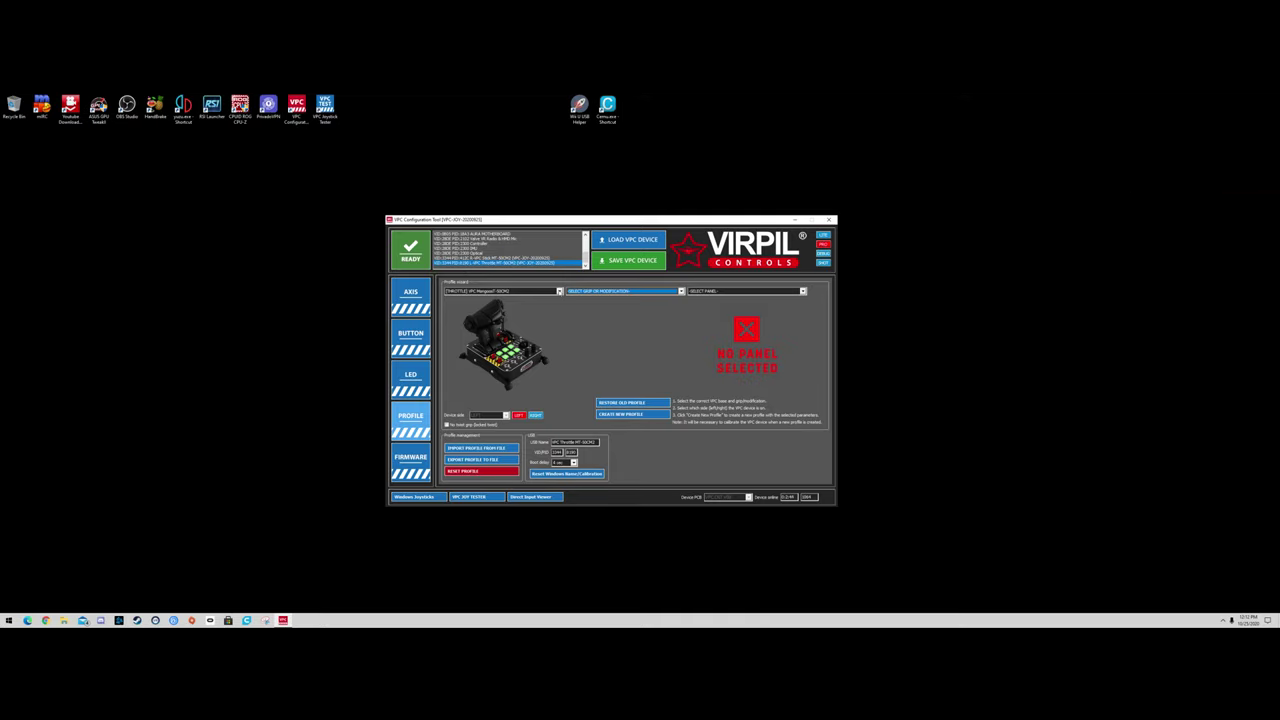
Step: Set the throttle's profile to the VPC MongoosT-50CM2 base with the No Mode Modifier modification
click(500, 291)
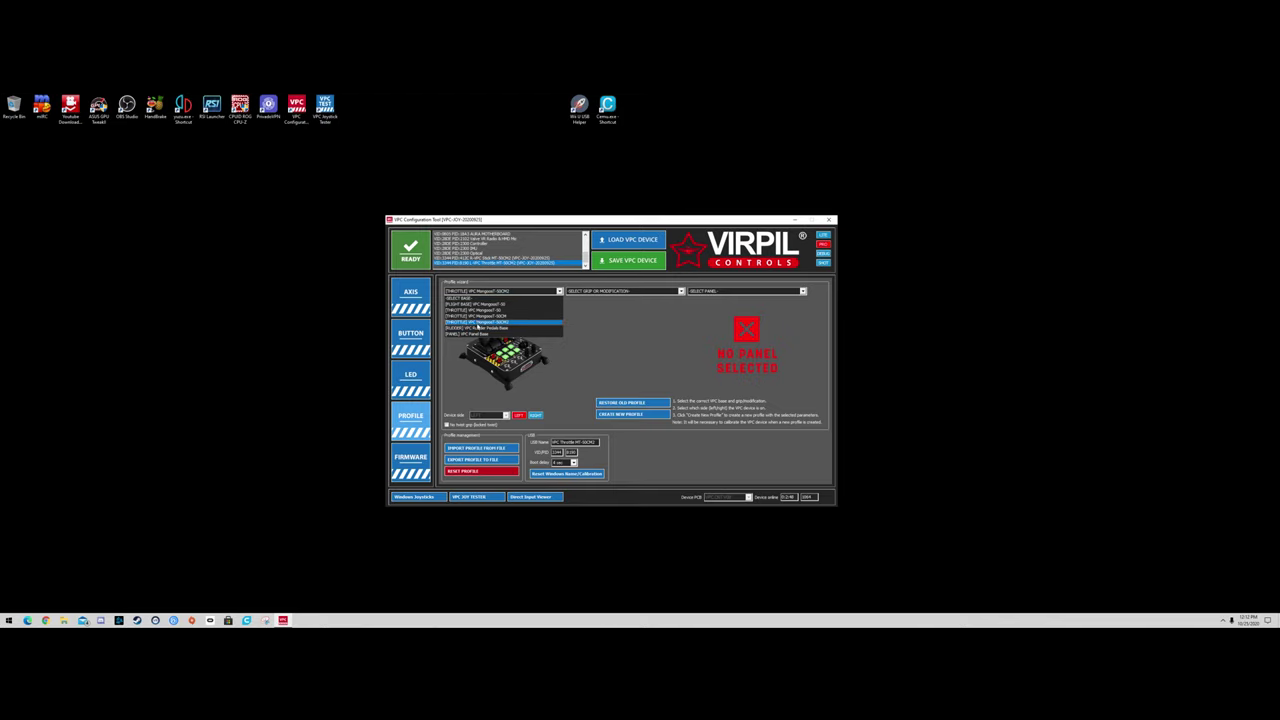
click(478, 322)
click(676, 292)
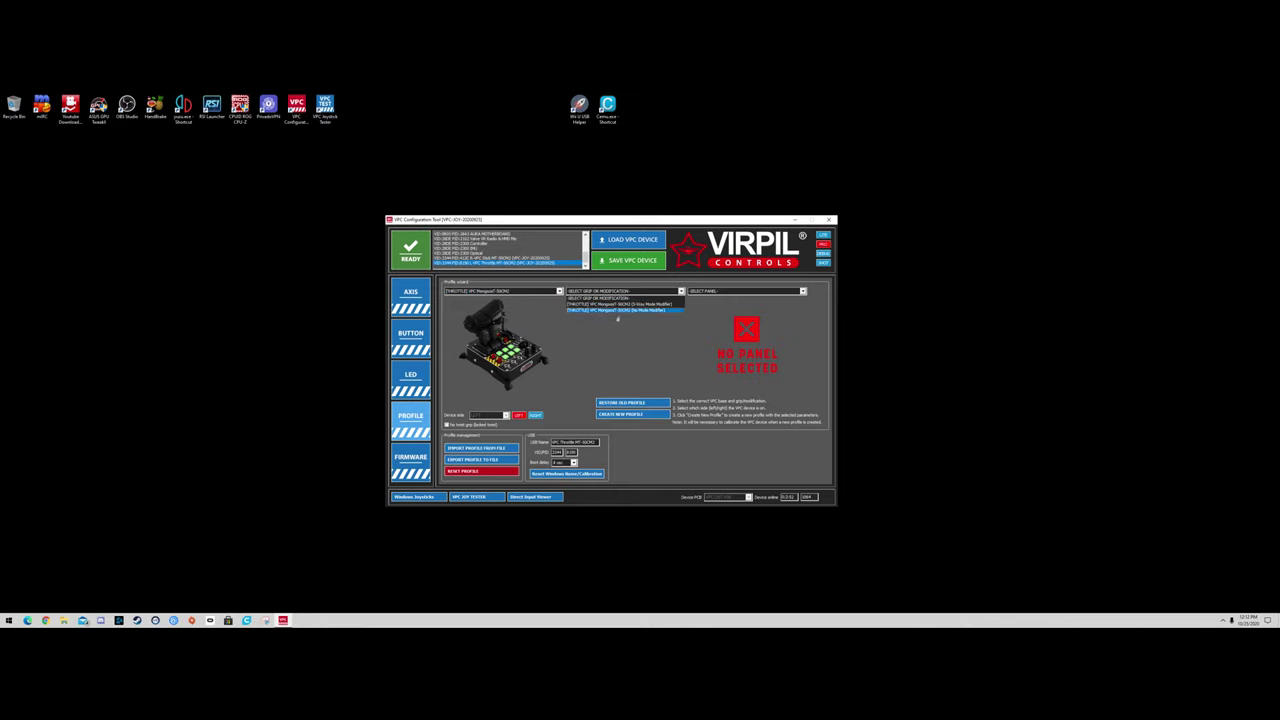
click(608, 310)
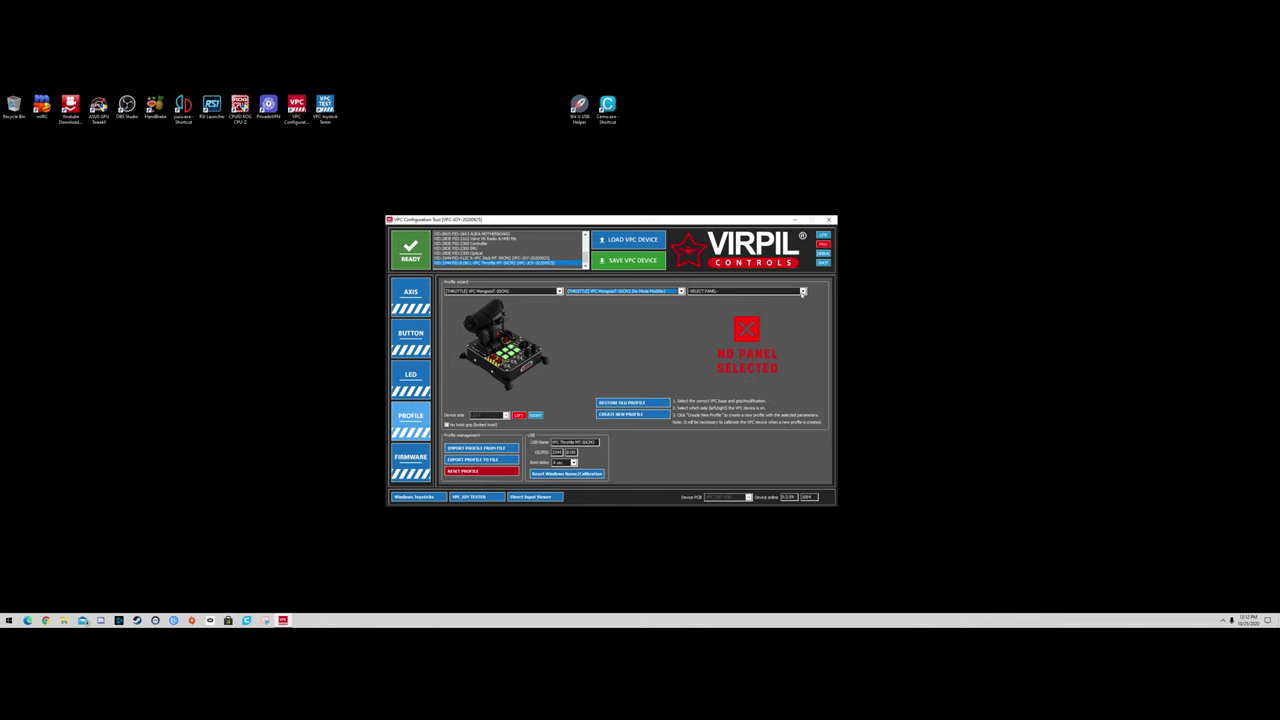
Step: Add VPC Control Panel 1 as the throttle's attached panel and create a new profile from these selections
click(802, 292)
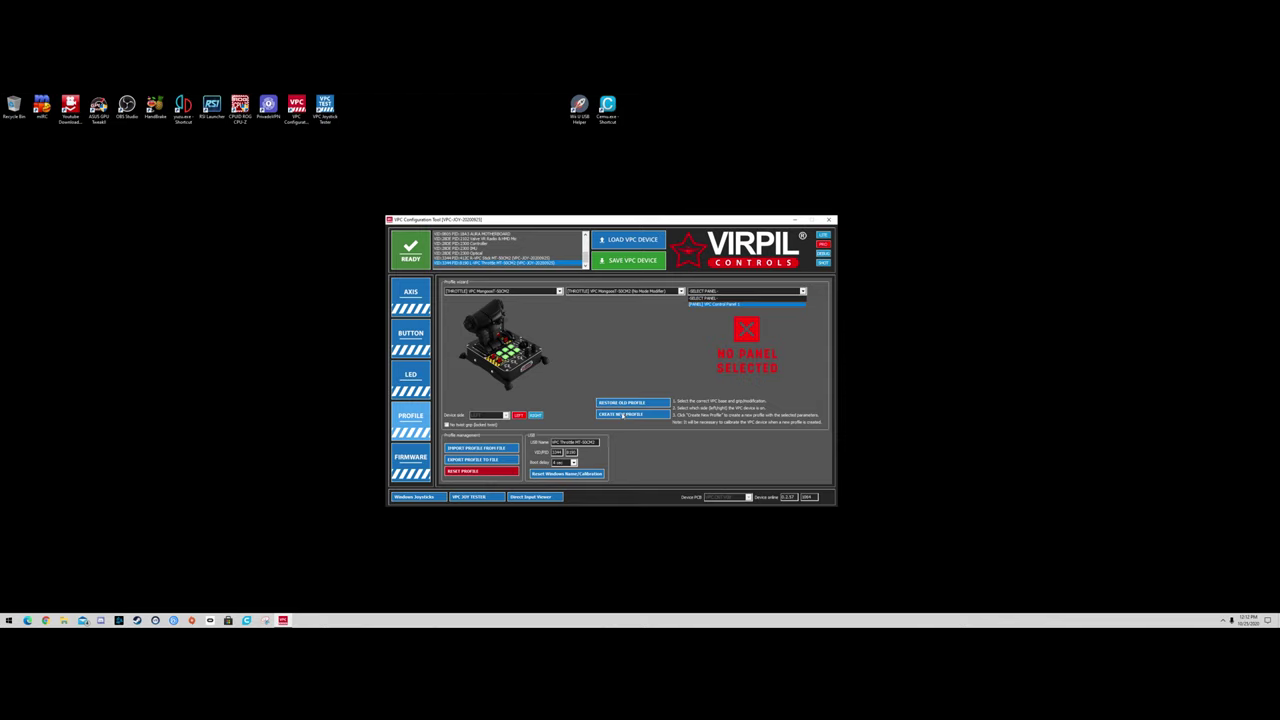
click(623, 414)
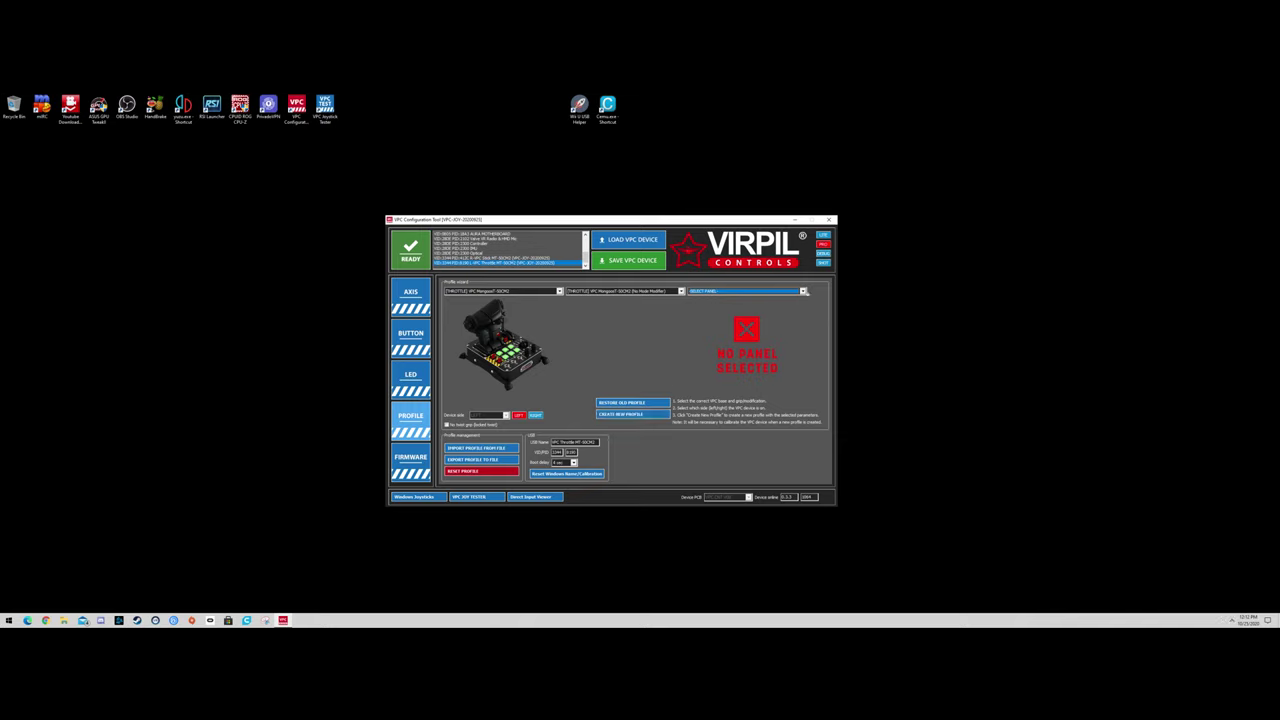
click(802, 291)
click(745, 301)
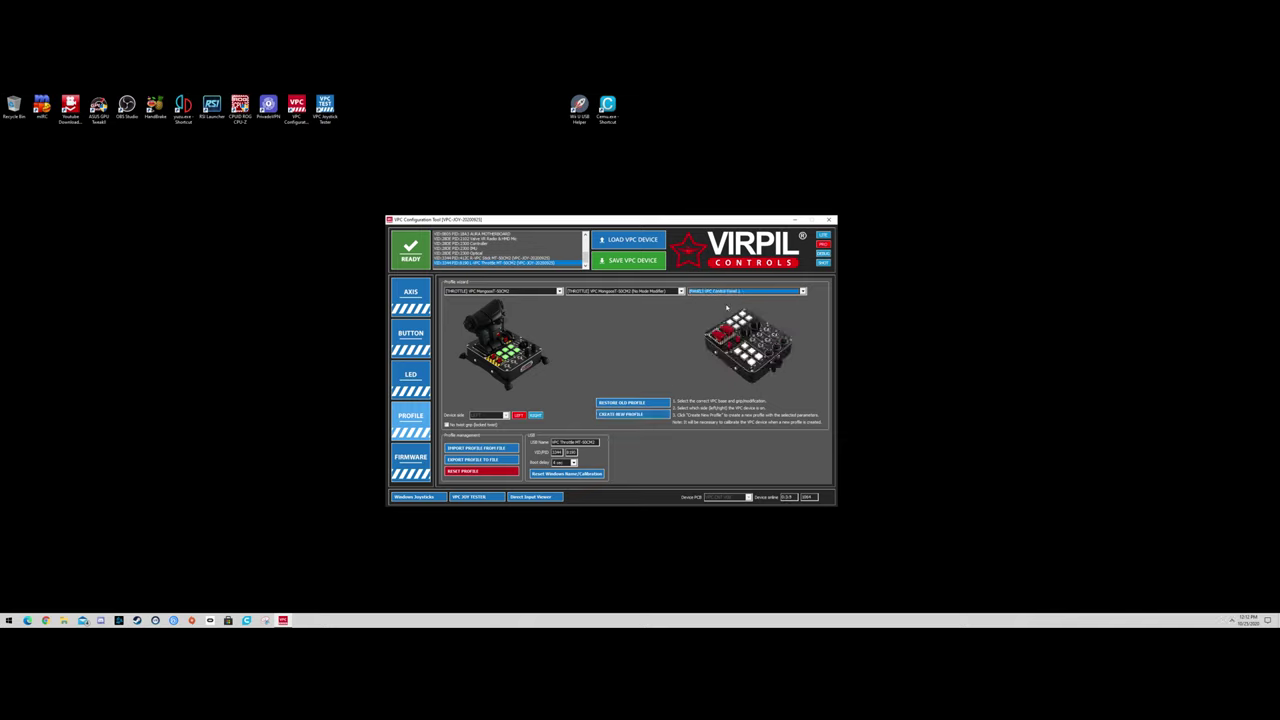
click(624, 415)
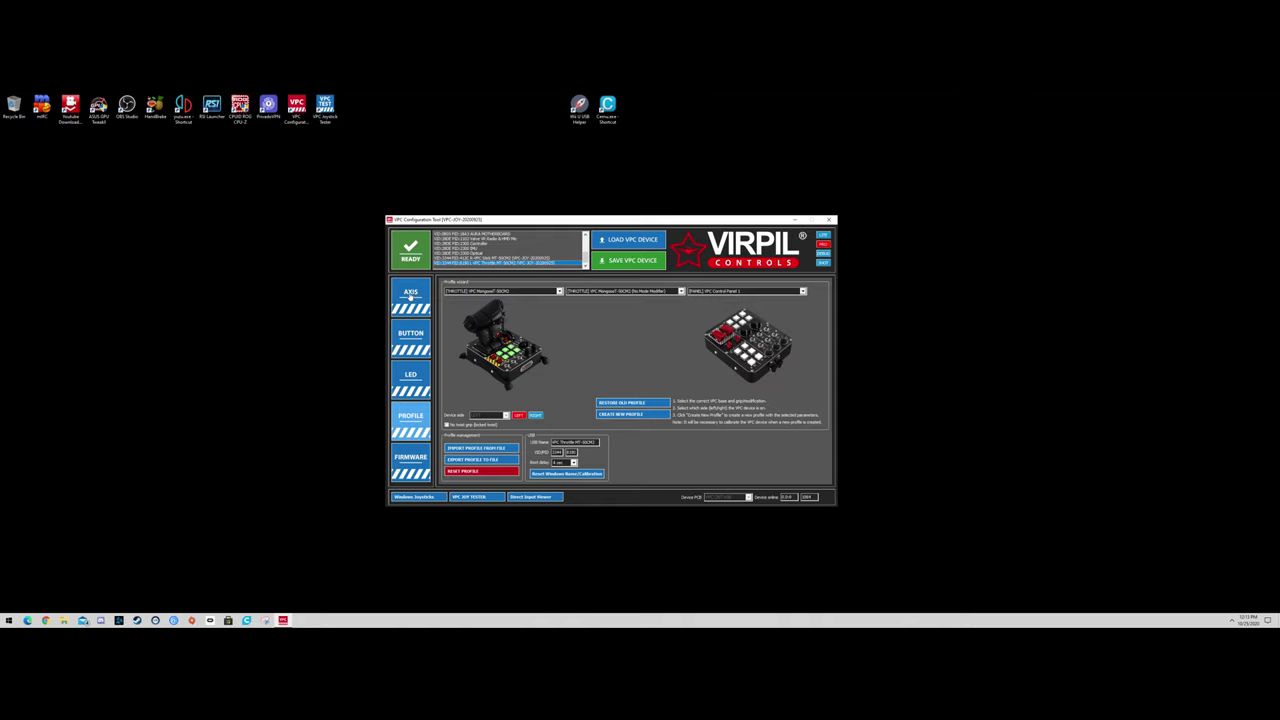
Step: Start the axis calibration for the throttle
click(406, 294)
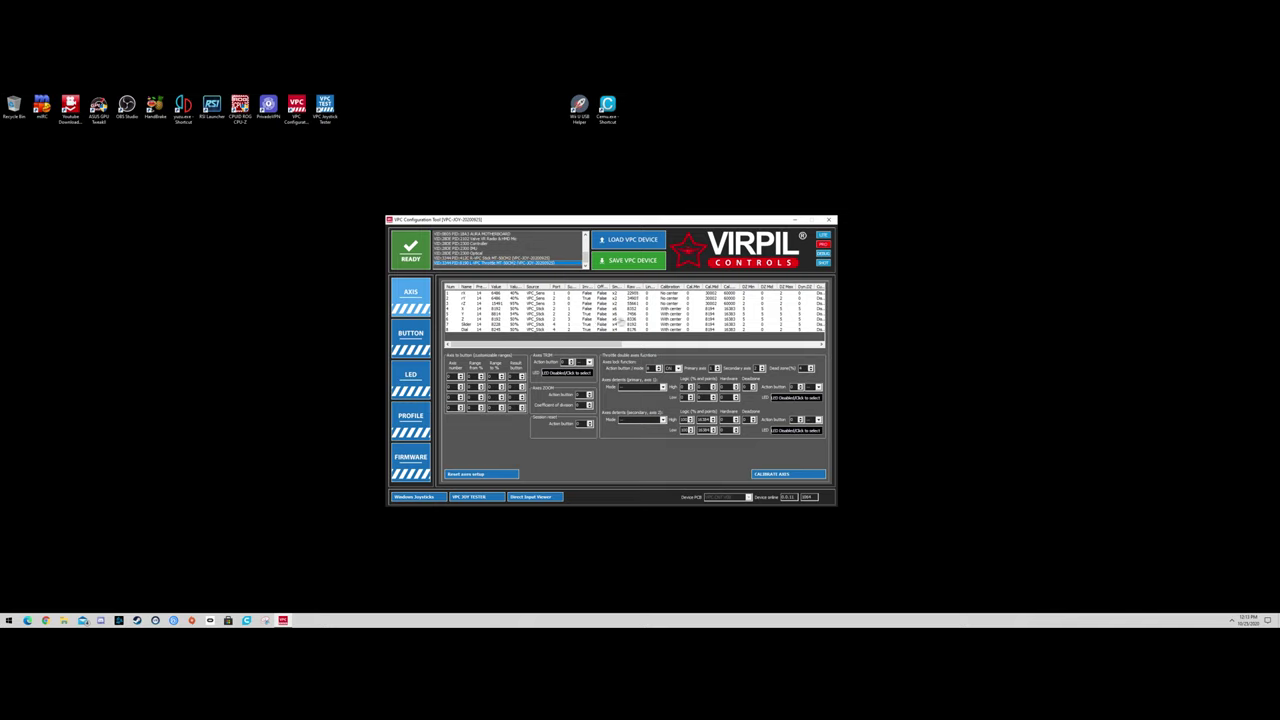
click(780, 474)
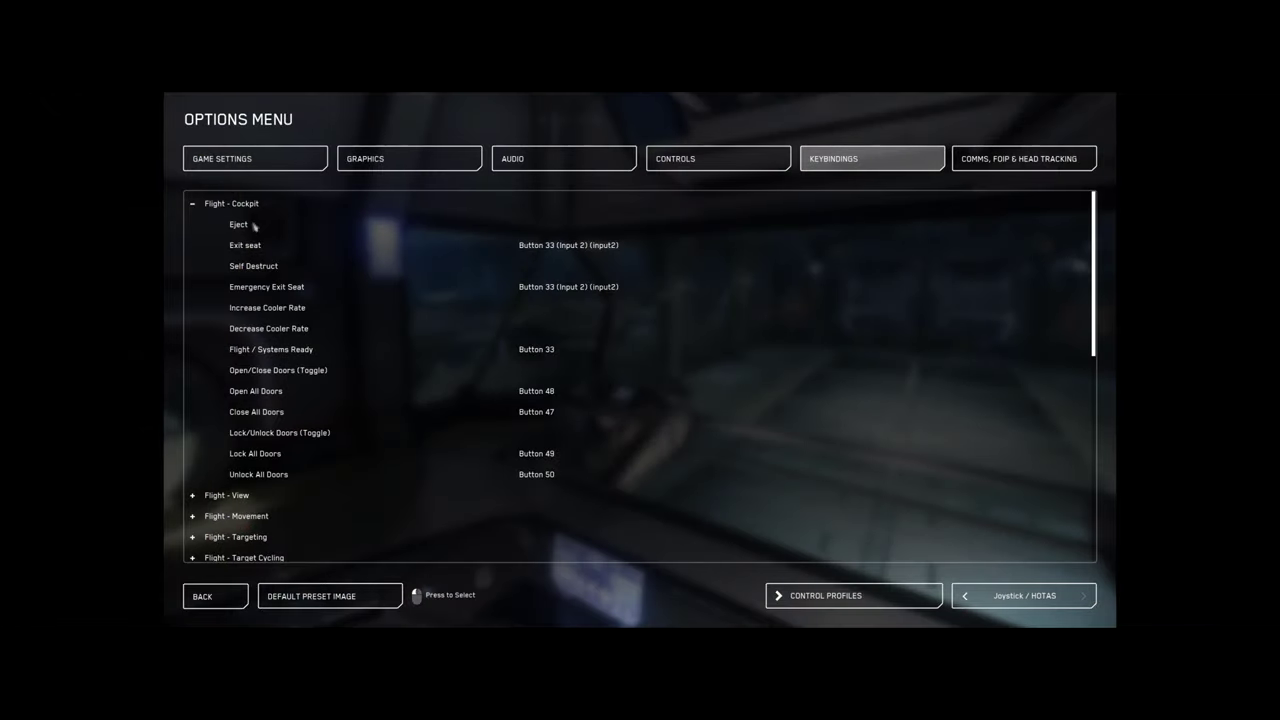
Step: In the game's Flight - Cockpit joystick keybindings, bind Eject to button74 (input2) and Self Destruct to button73 (input2)
click(245, 229)
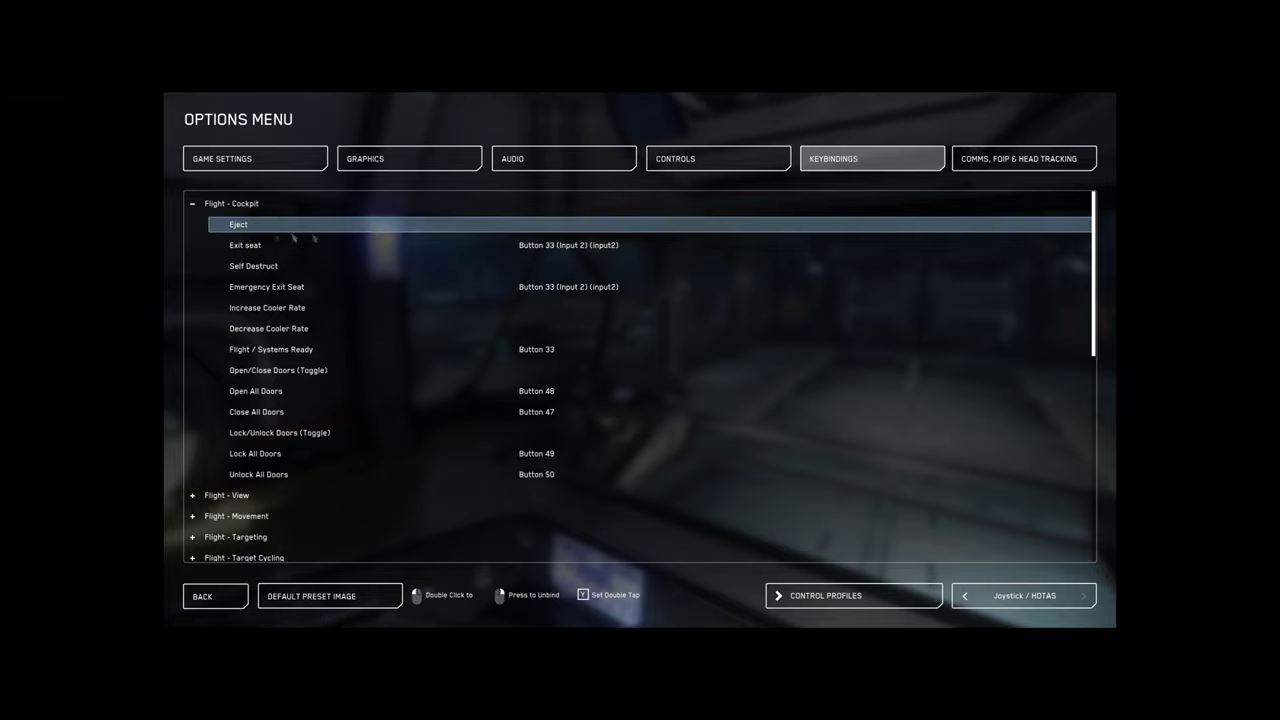
double_click(524, 231)
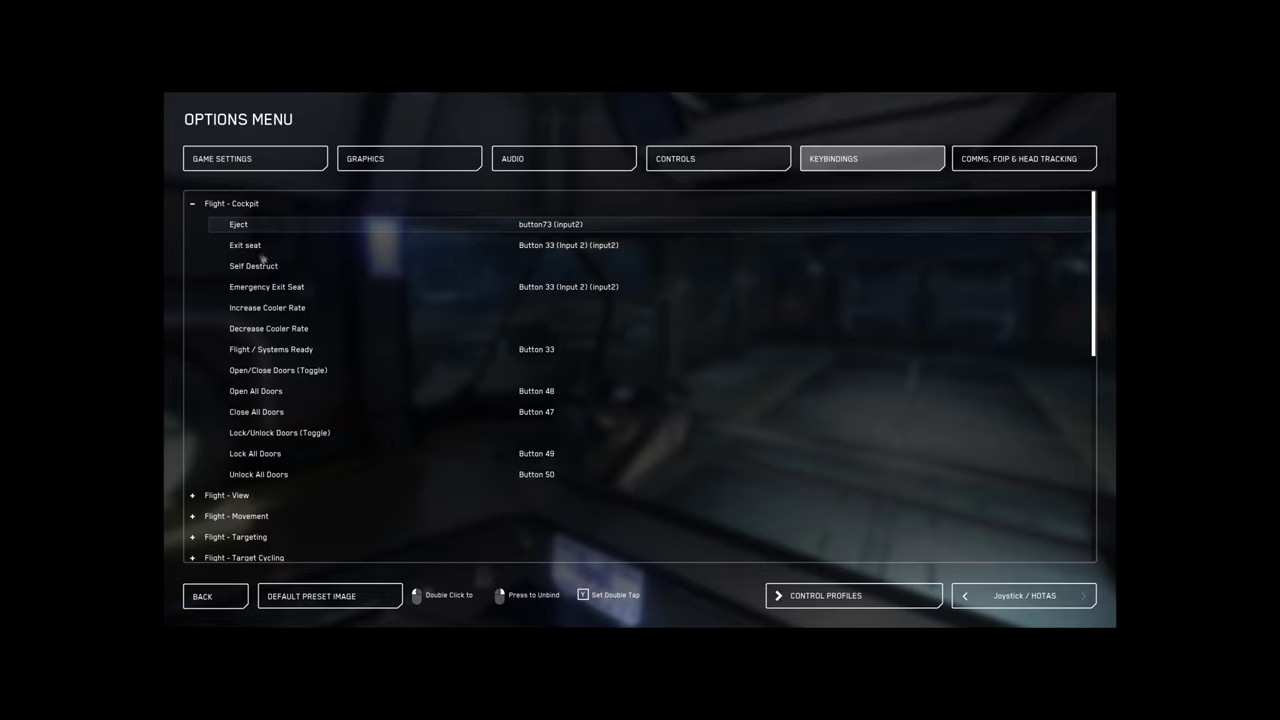
double_click(556, 230)
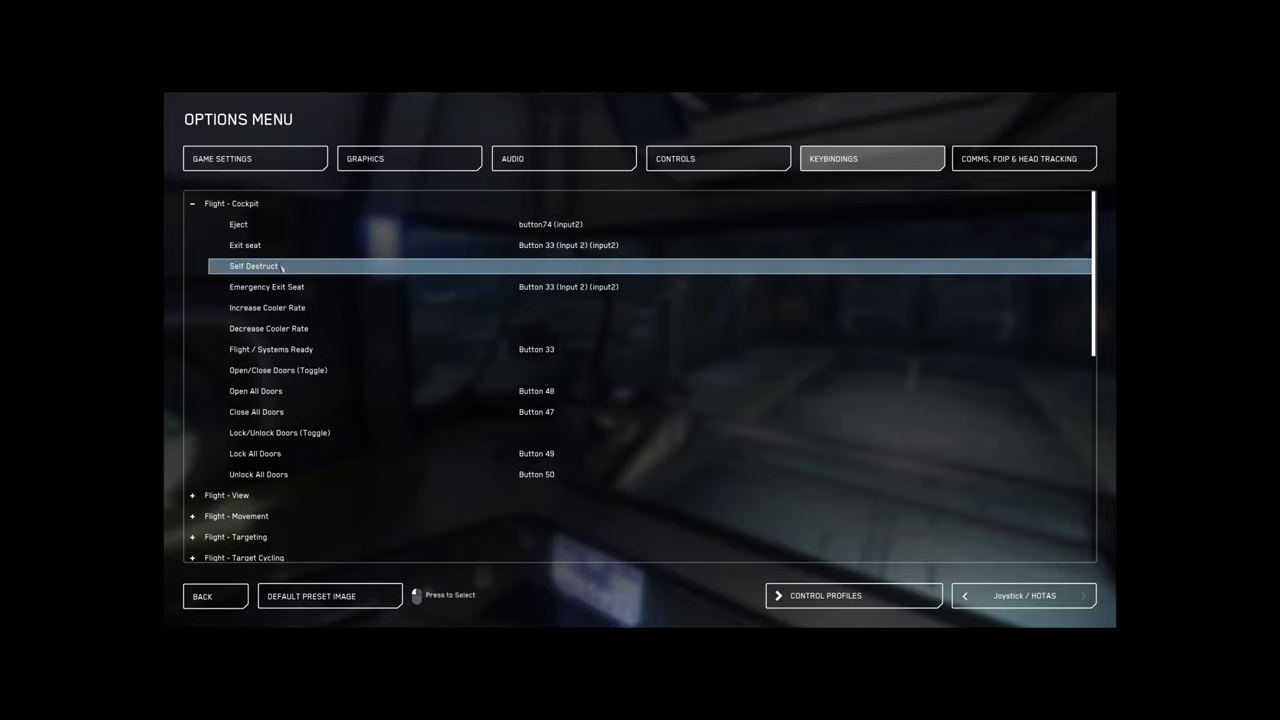
double_click(527, 268)
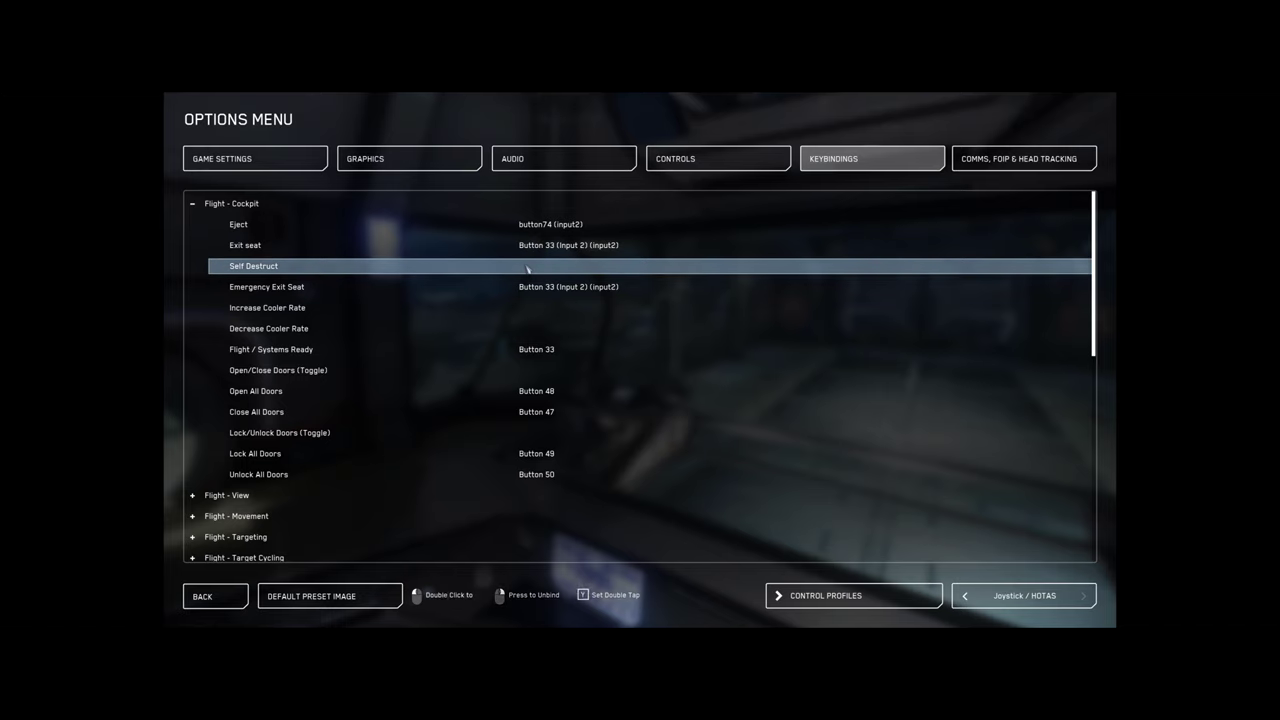
Step: In Flight - Power, bind Toggle Power - Shields to button64 (input2) and Toggle Power - Weapons to button63 (input2), accepting the shared input
scroll(480, 400, down, 5)
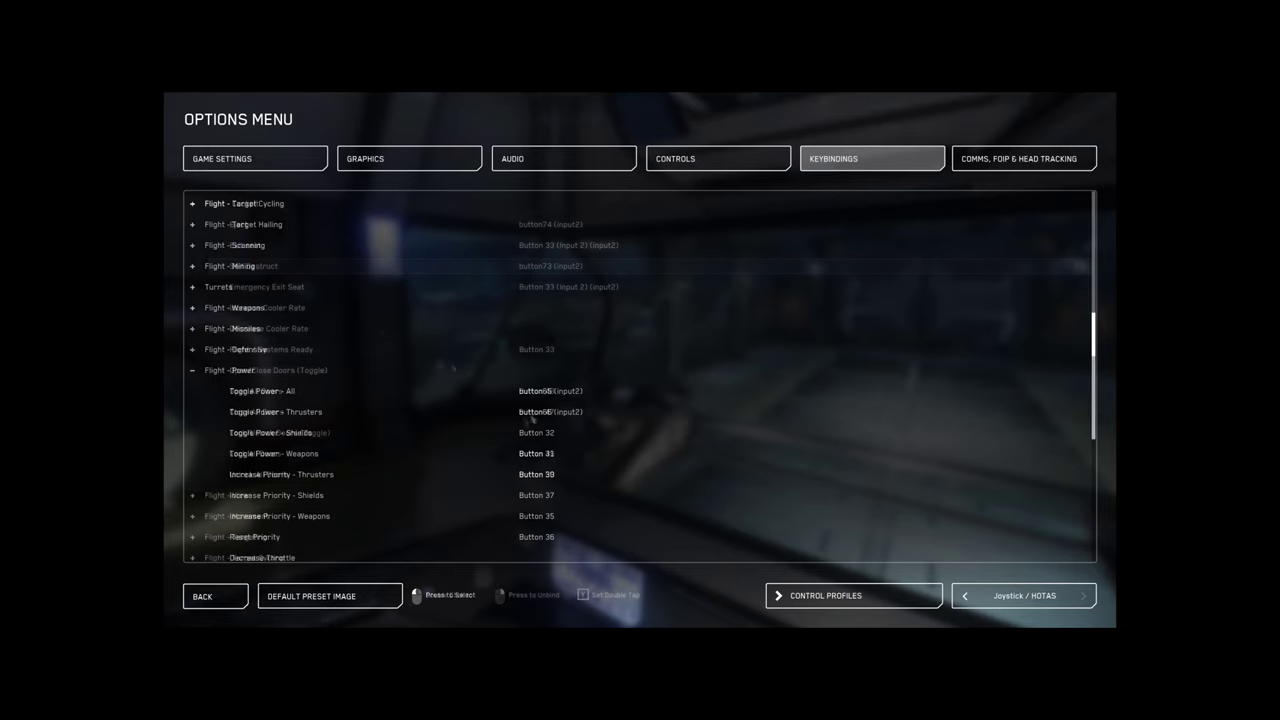
double_click(289, 435)
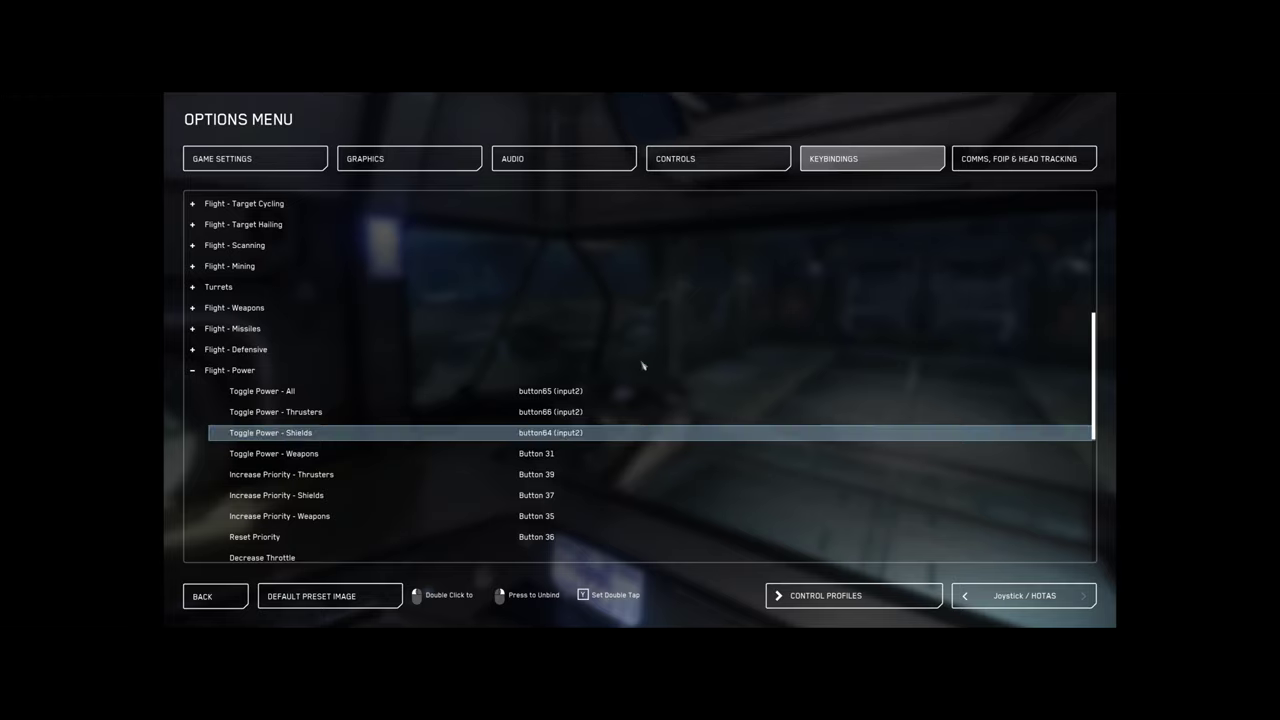
click(531, 457)
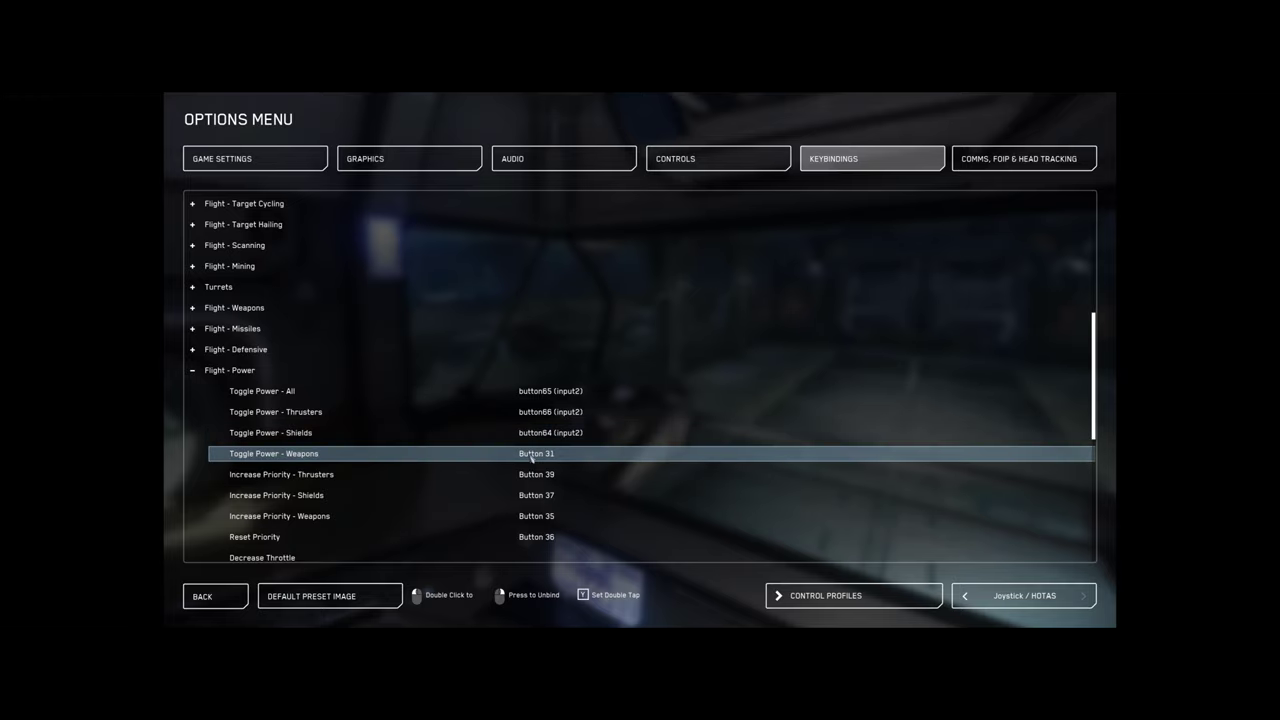
double_click(531, 457)
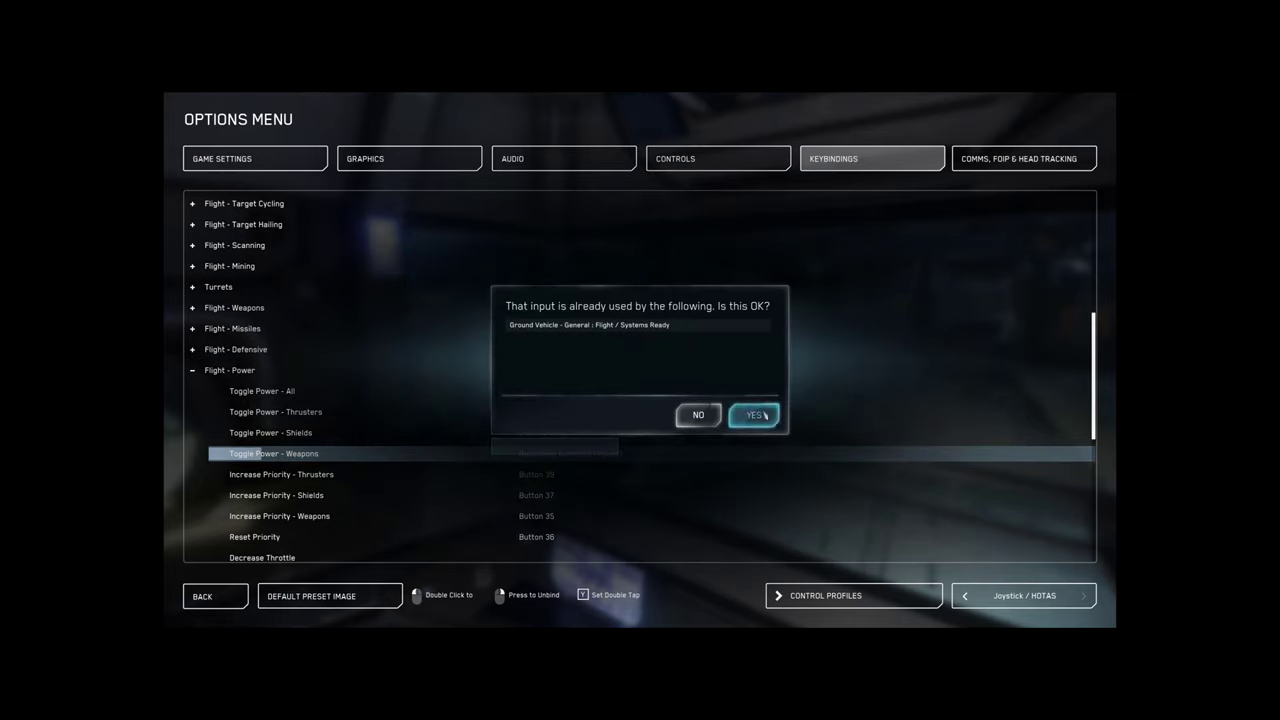
click(764, 416)
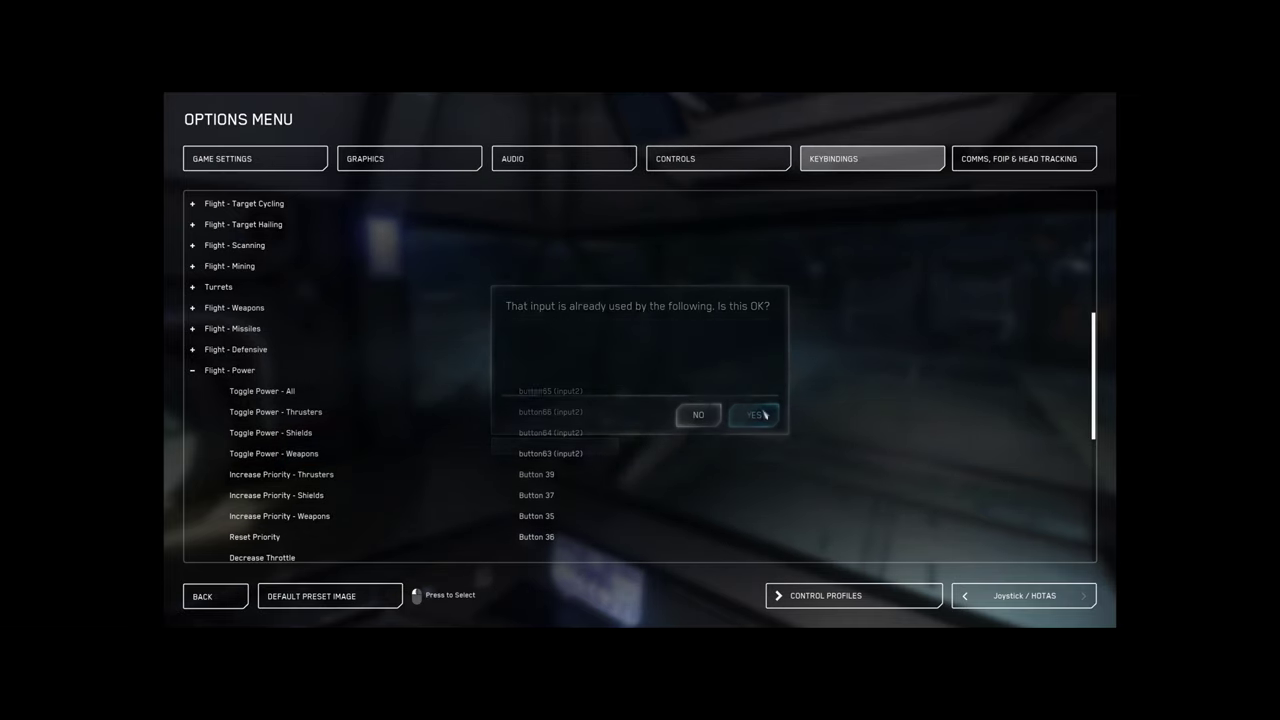
Step: Rebind Increase Priority for Thrusters to button71 (input2) and for Shields to button69 (input2), and start rebinding it for Weapons
double_click(538, 475)
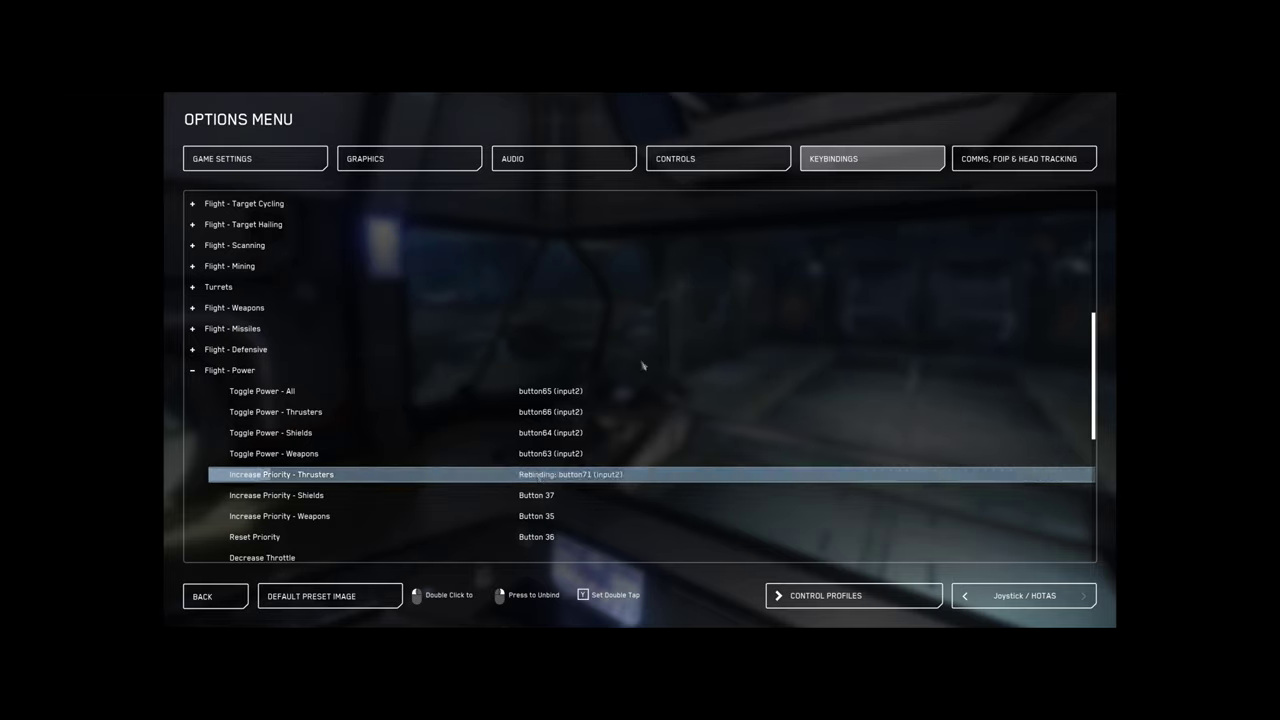
click(536, 497)
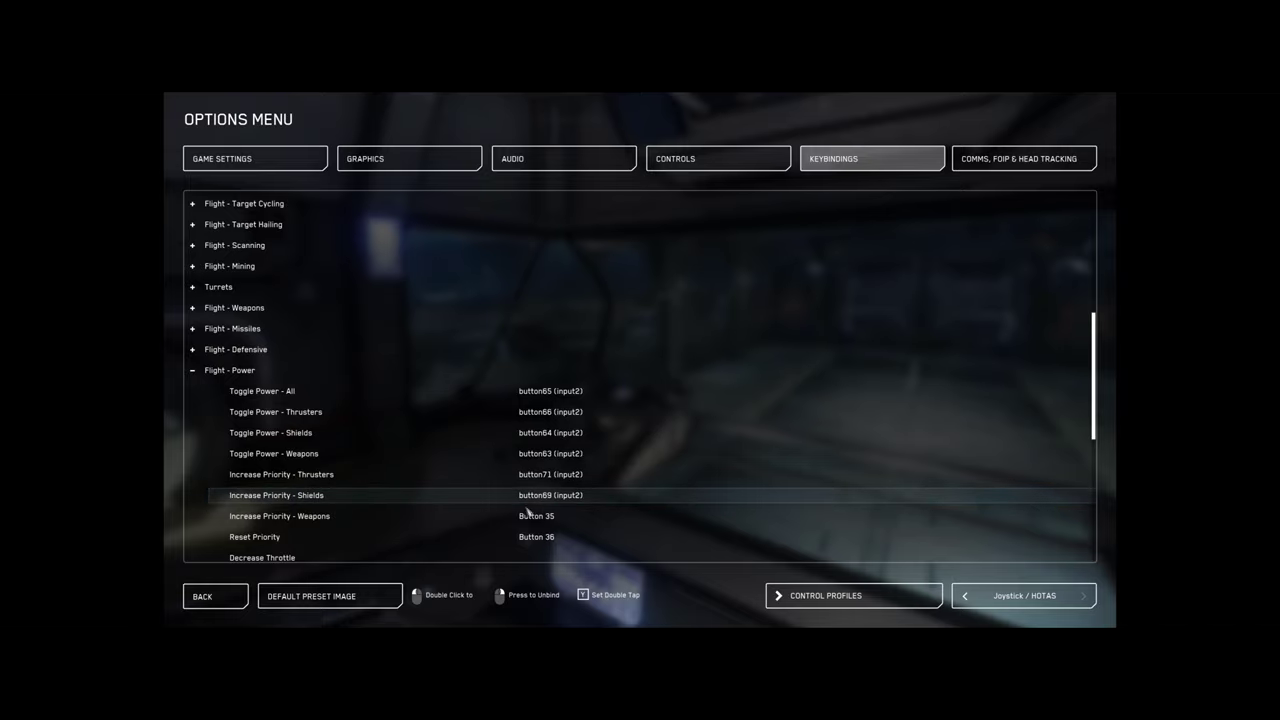
double_click(528, 518)
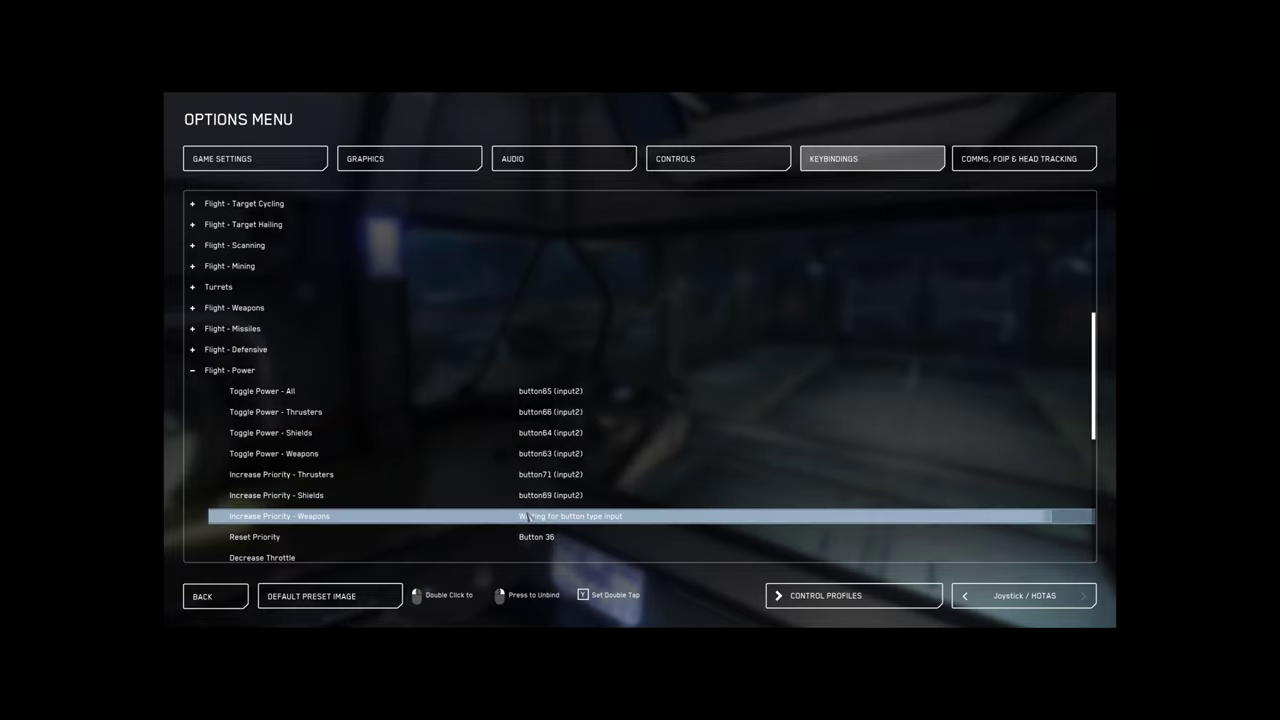